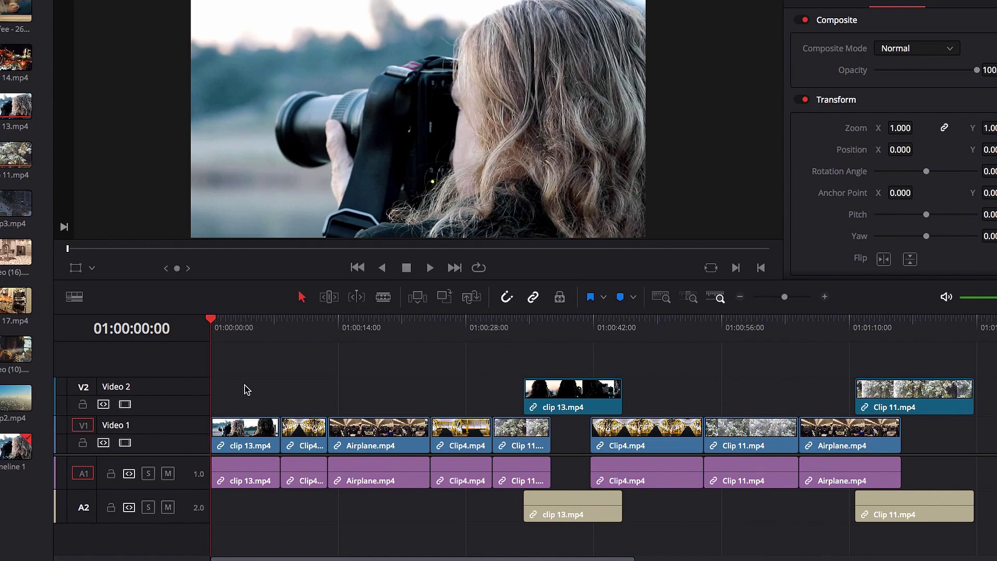
Step: Select the clip 13 clip with its audio and give it a blue flag
click(254, 434)
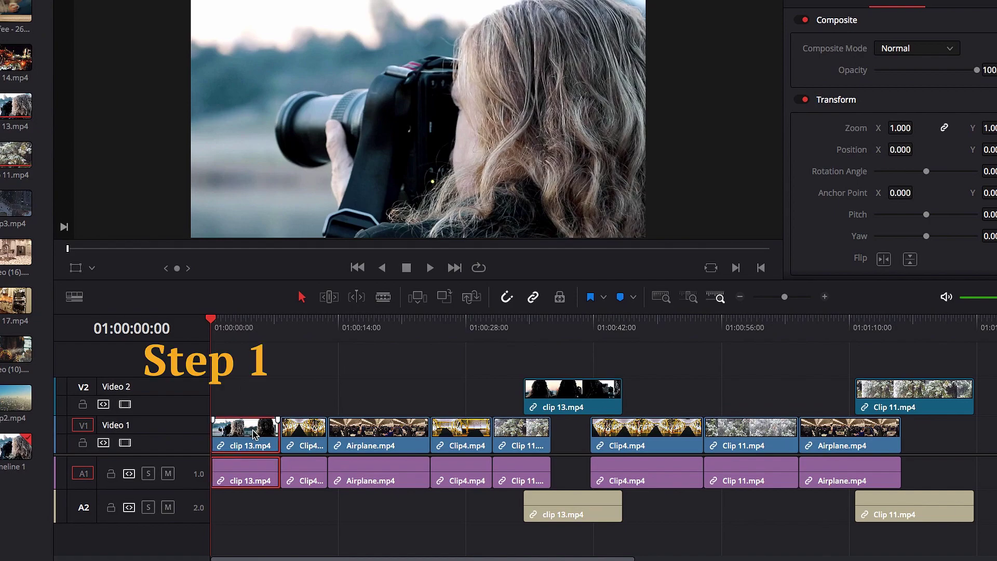
click(597, 306)
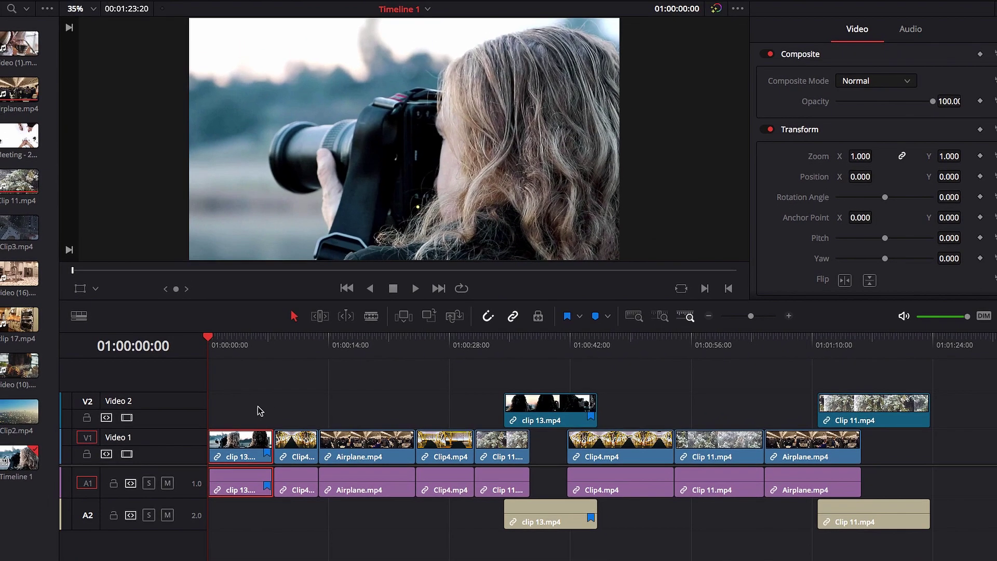
Step: Select the Airplane.mp4 clip and choose Red from the flag colour list
click(382, 446)
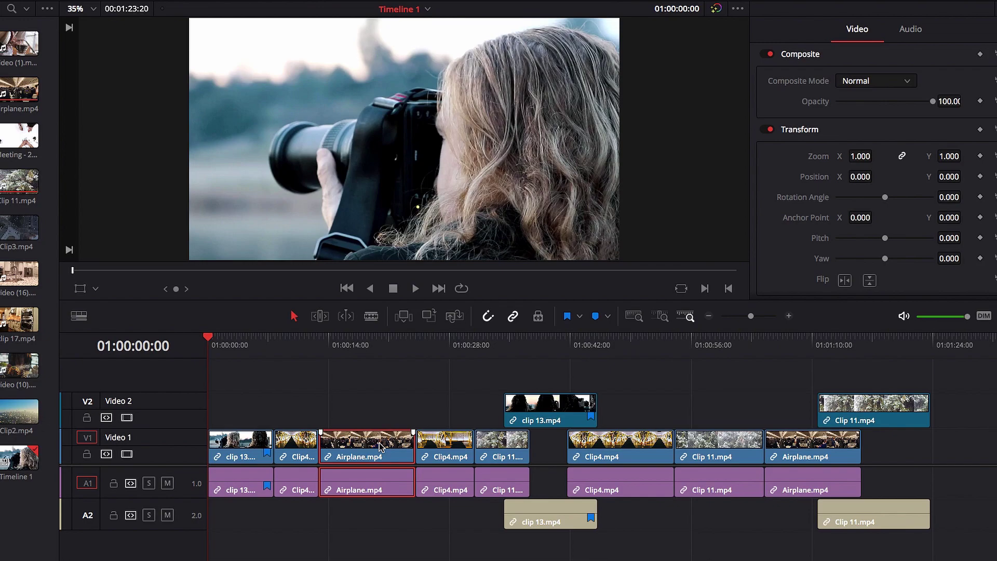
click(579, 321)
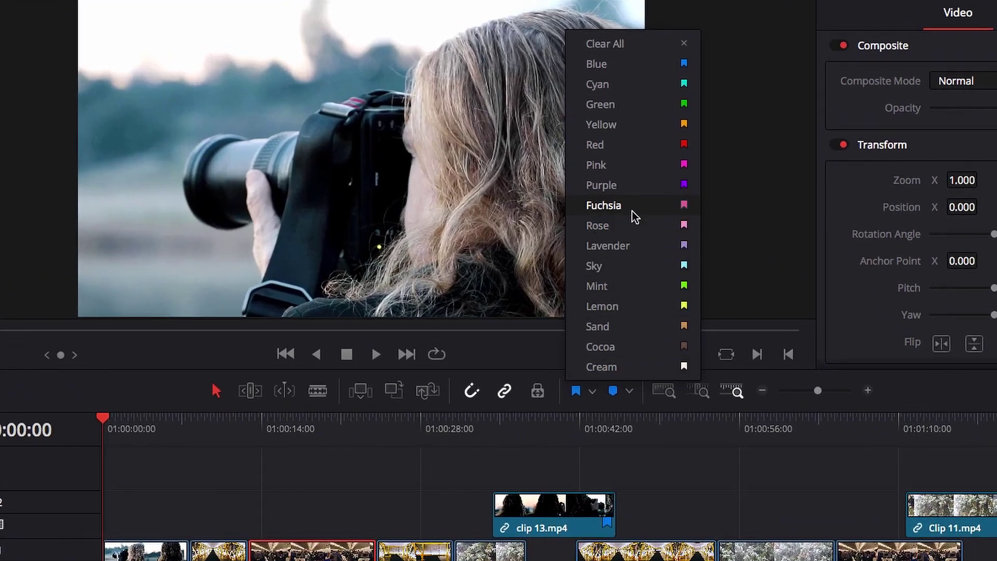
click(634, 150)
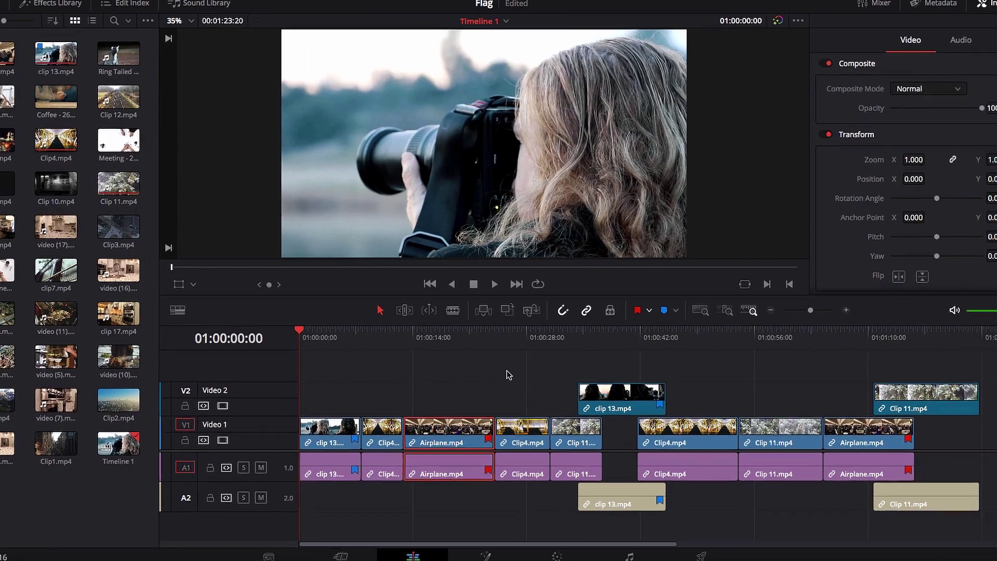
Step: Deselect, turn off linked selection with Ctrl+Shift+L, and flag the Clip4 video clip green
click(425, 377)
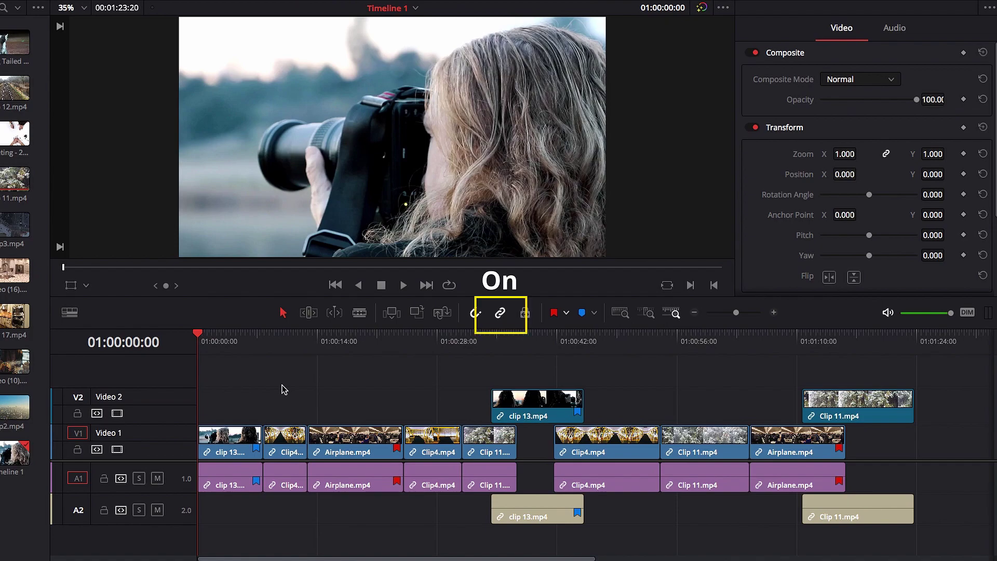
key(ctrl+shift+l)
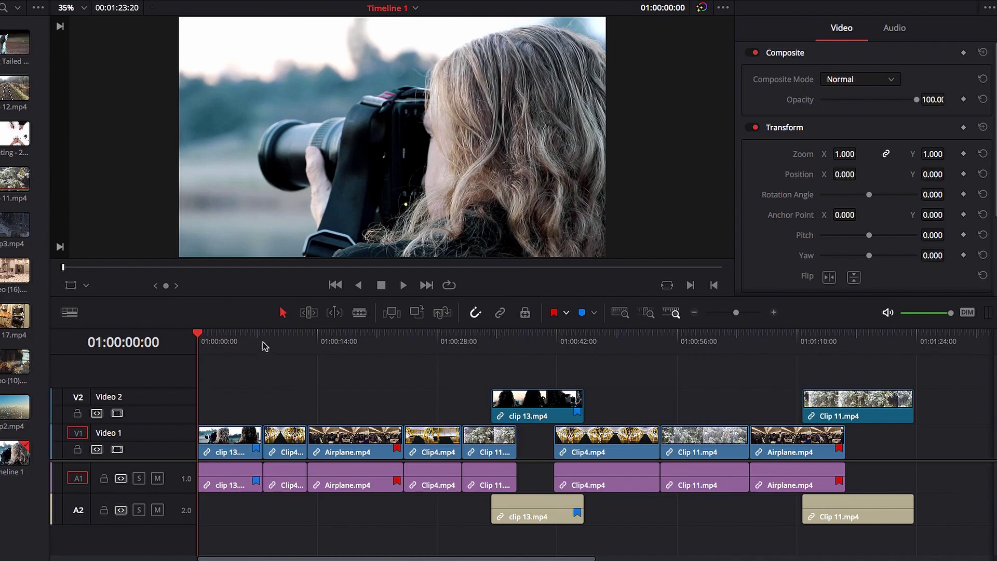
click(285, 439)
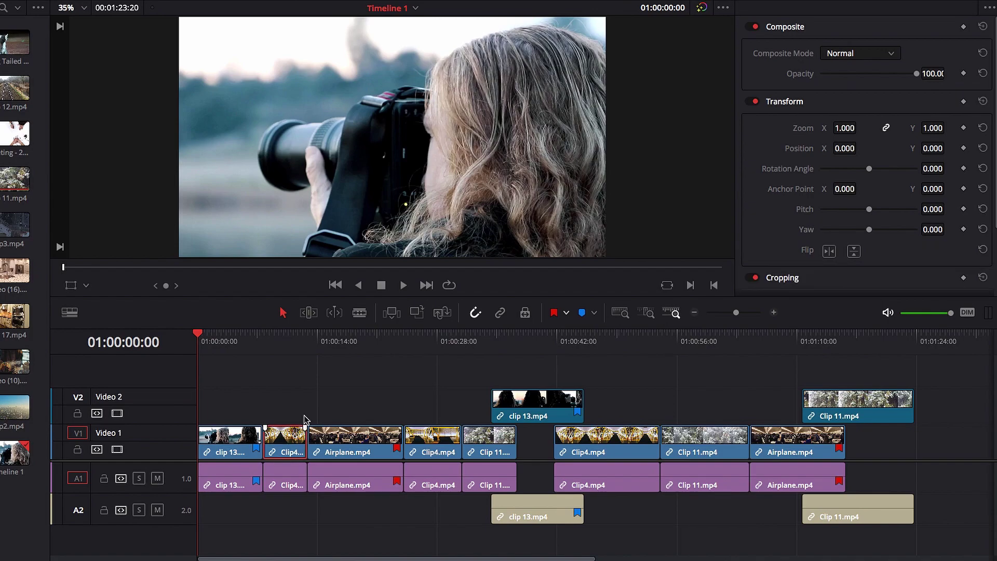
click(567, 315)
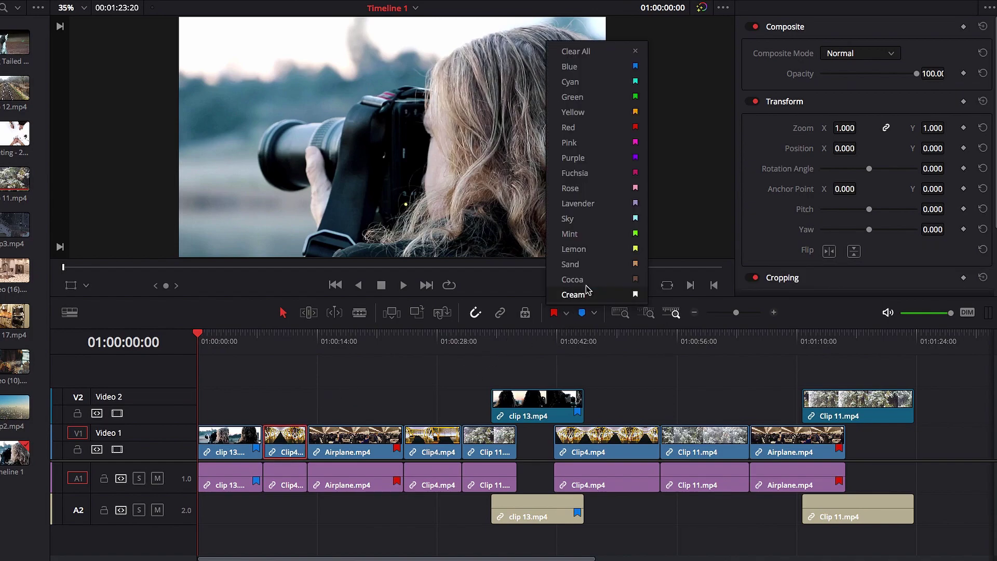
click(601, 103)
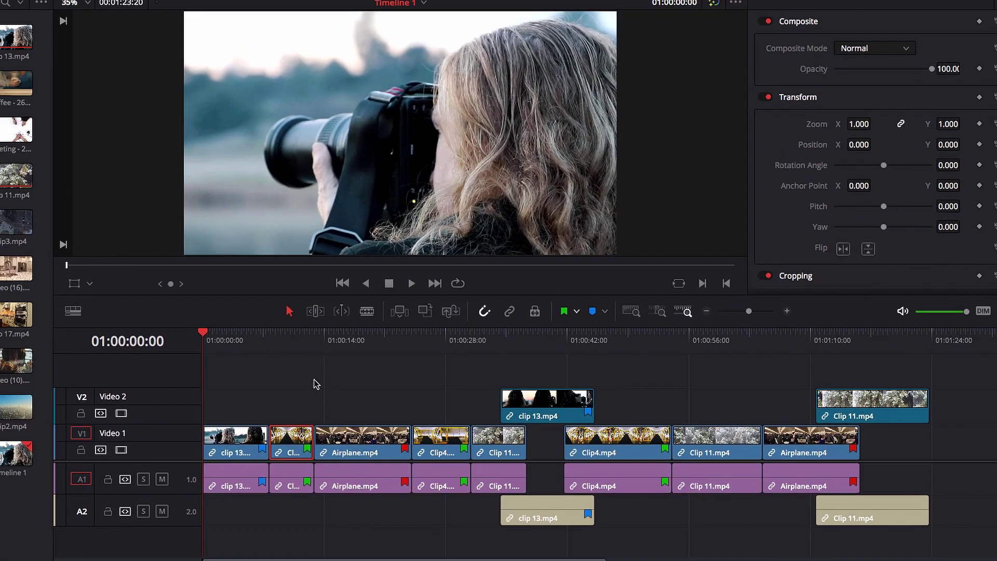
Step: Select a green-flagged Clip4 clip and choose Clear All from the flag colour list
click(295, 437)
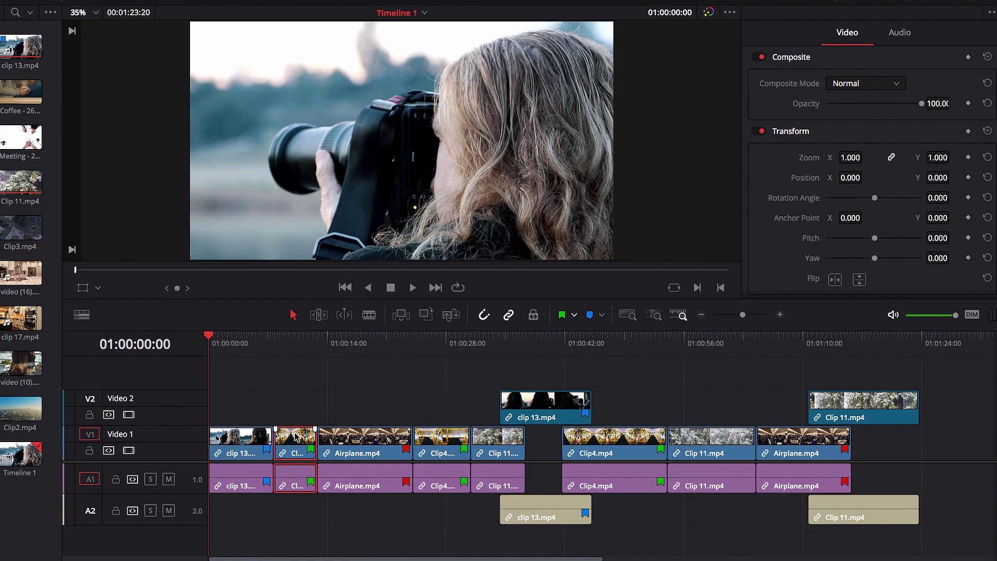
click(574, 315)
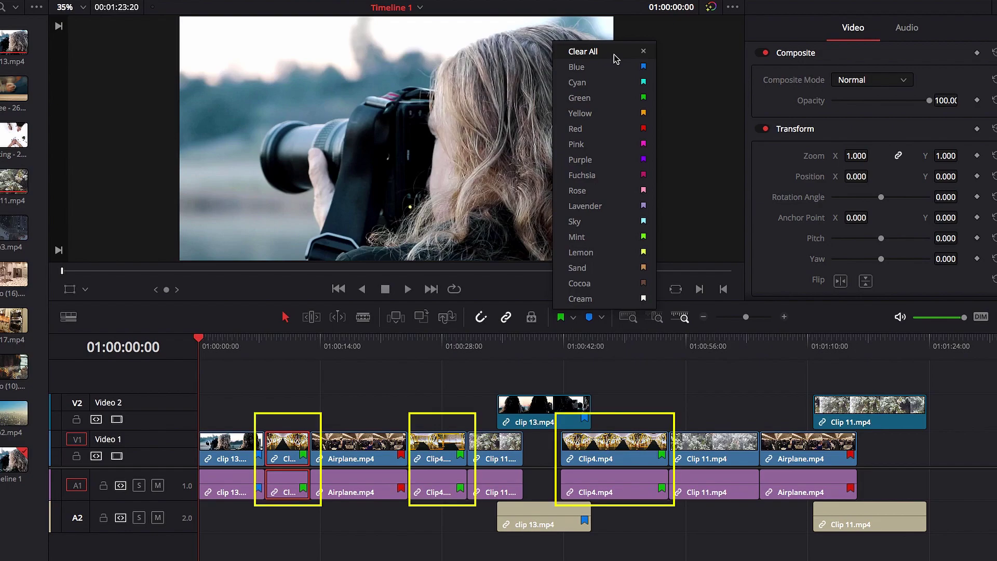
click(614, 54)
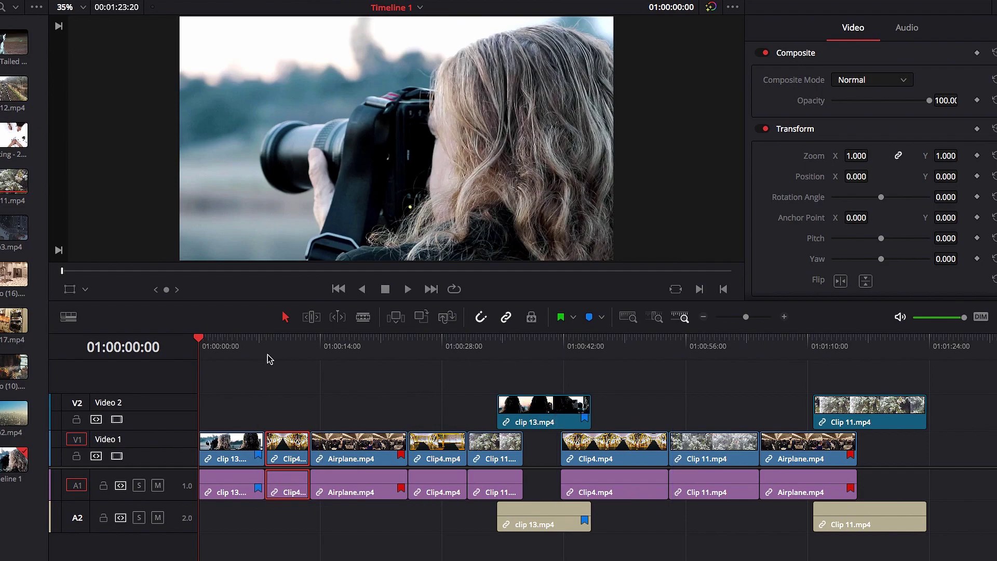
click(574, 318)
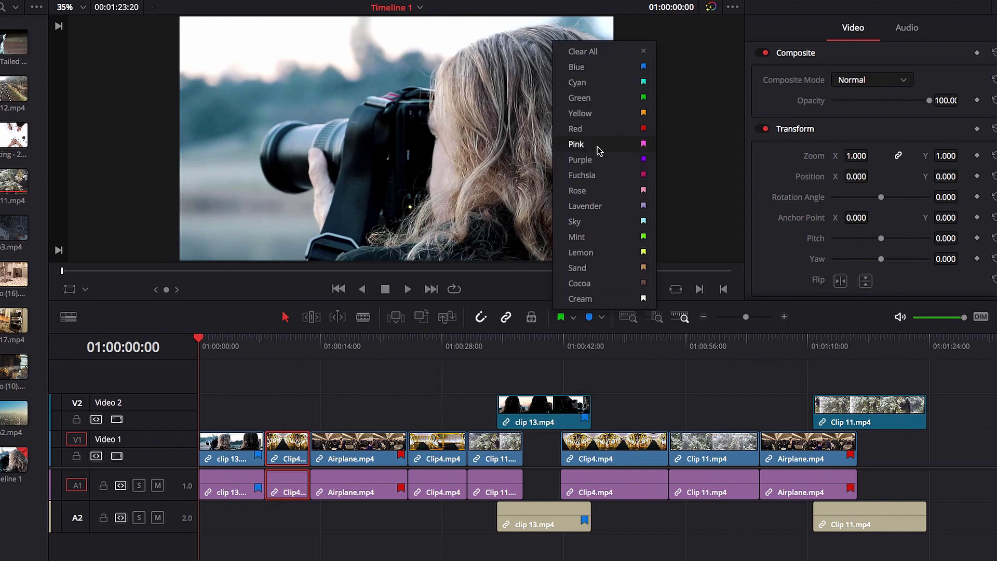
click(579, 129)
click(330, 408)
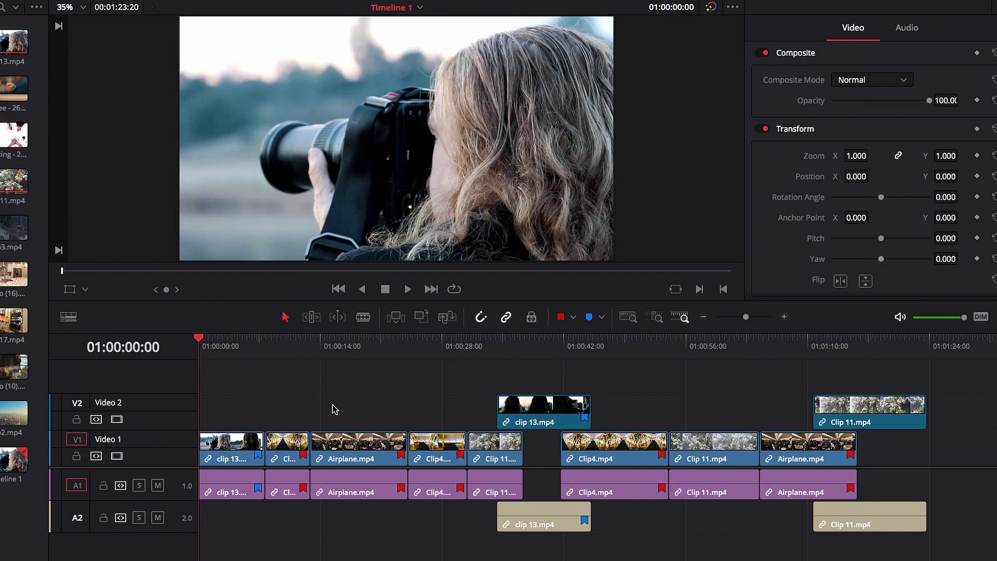
click(296, 448)
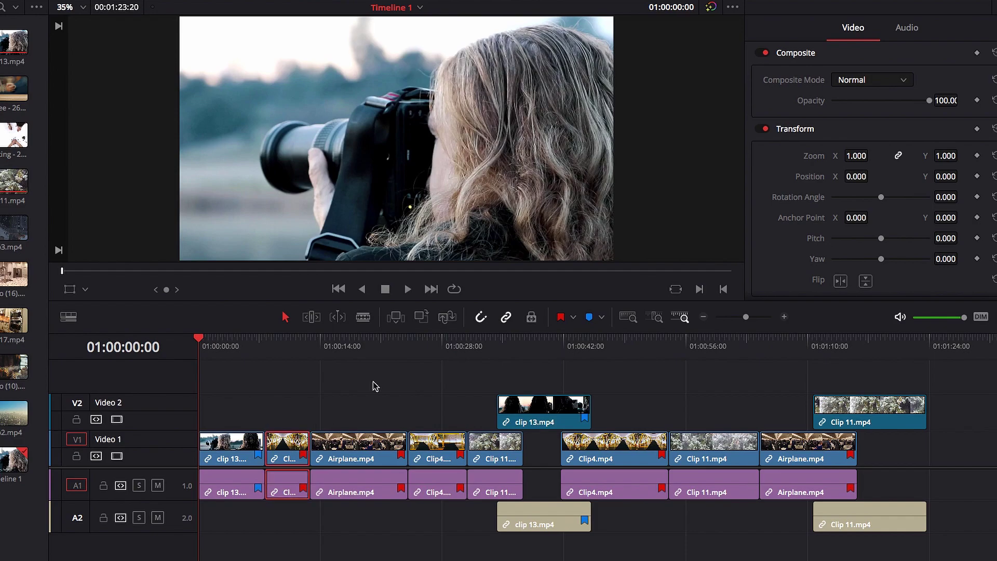
click(573, 317)
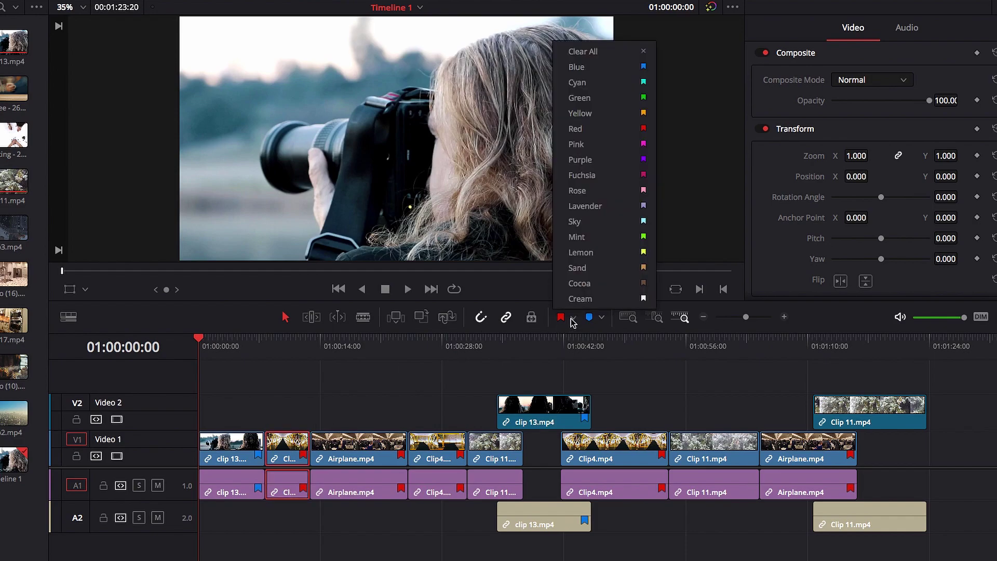
click(622, 54)
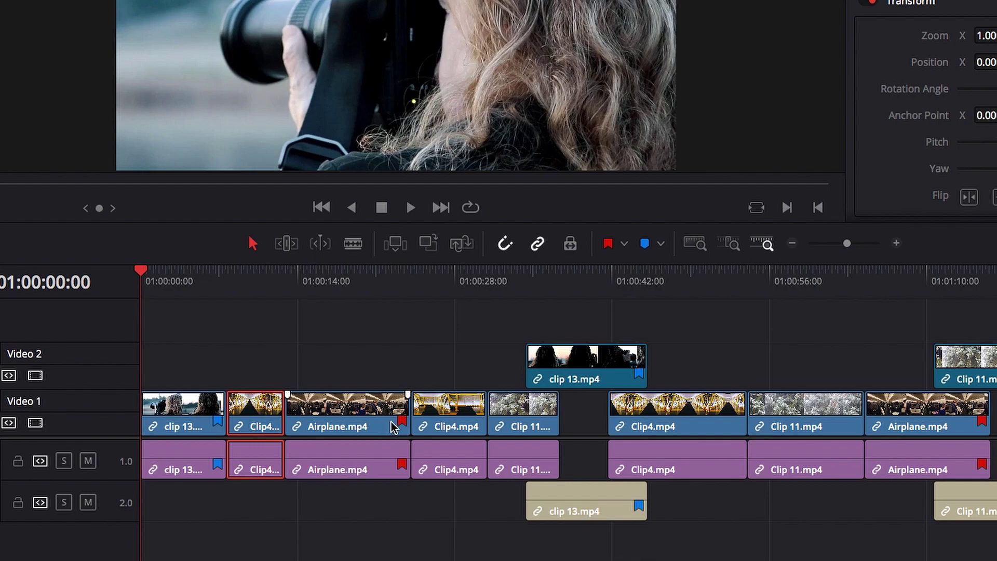
Step: Open the Airplane.mp4 flag details and click Remove Flag
double_click(401, 426)
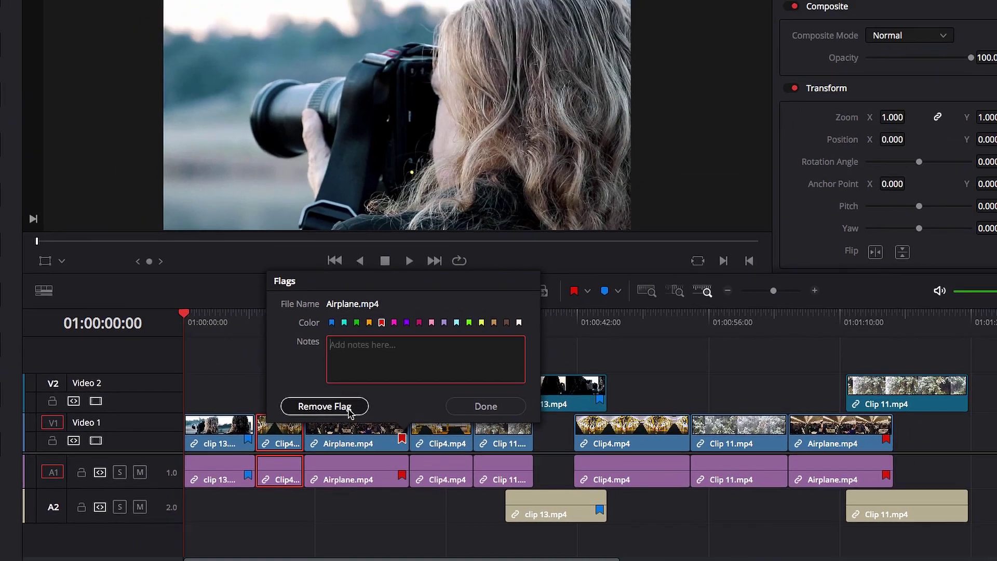
click(338, 385)
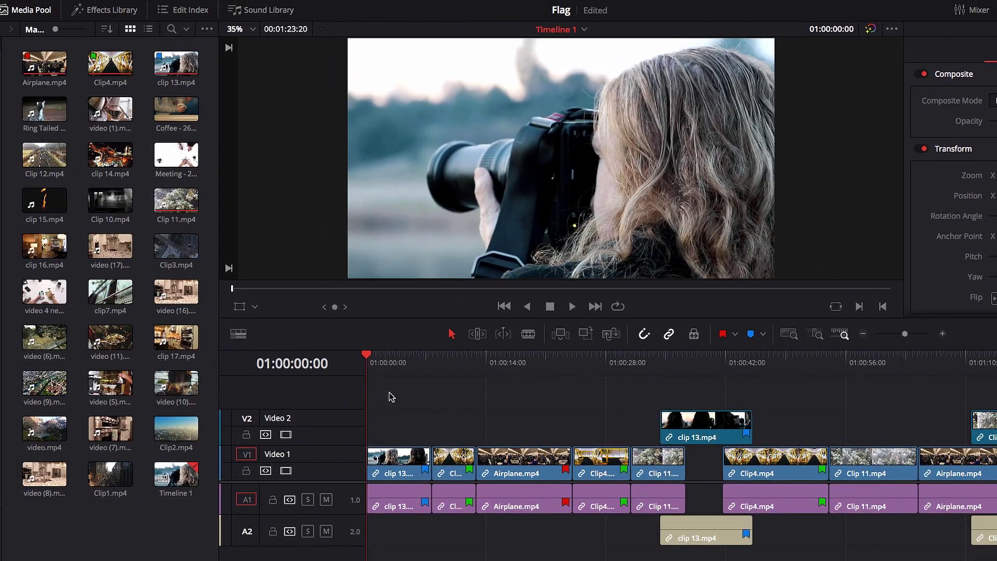
Step: Show the Edit Index filtered to flagged clips and jump to edits at 01:00:07:17, 01:00:12:22, 01:00:24:03
click(196, 11)
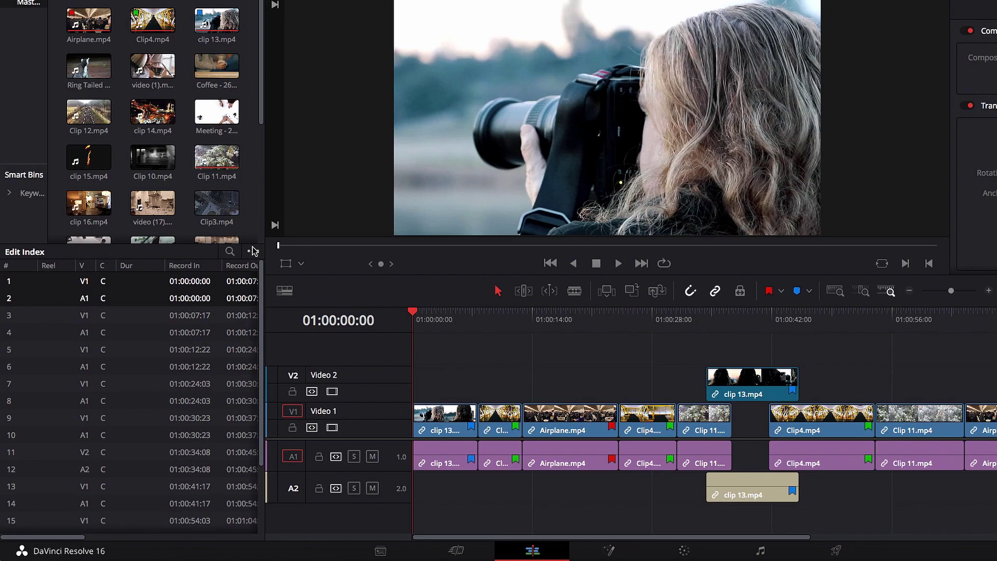
click(207, 294)
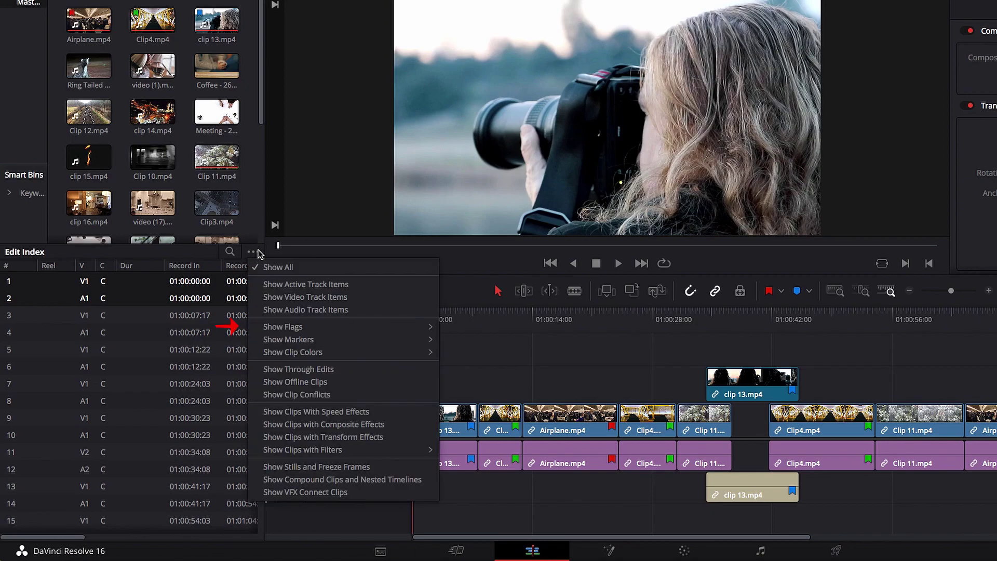
mouse_move(343, 328)
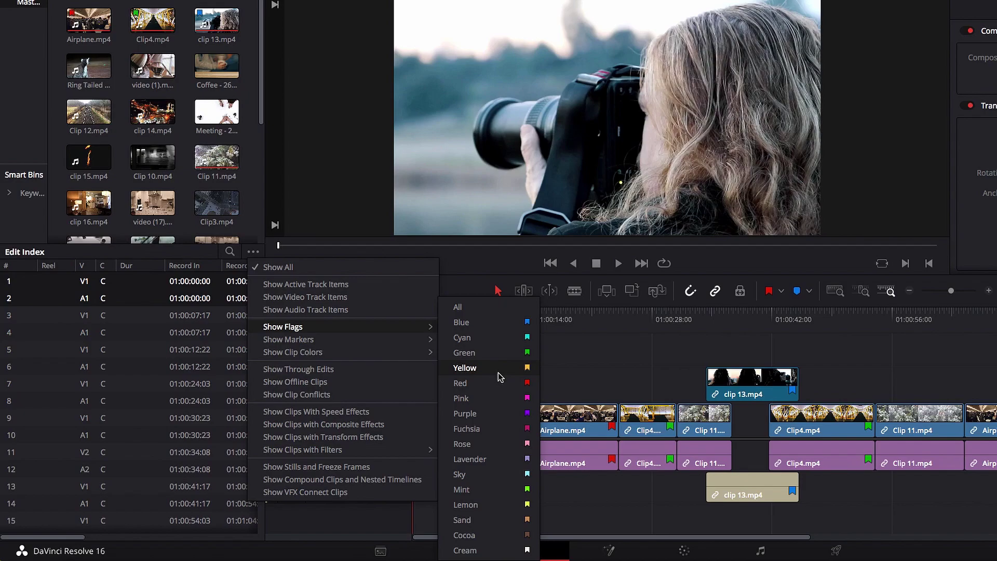
click(498, 310)
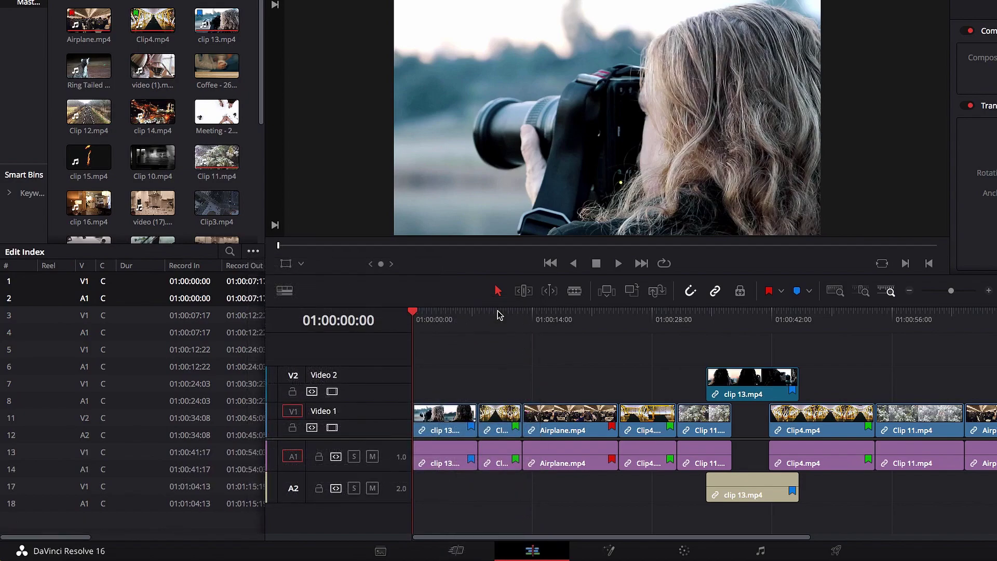
click(48, 315)
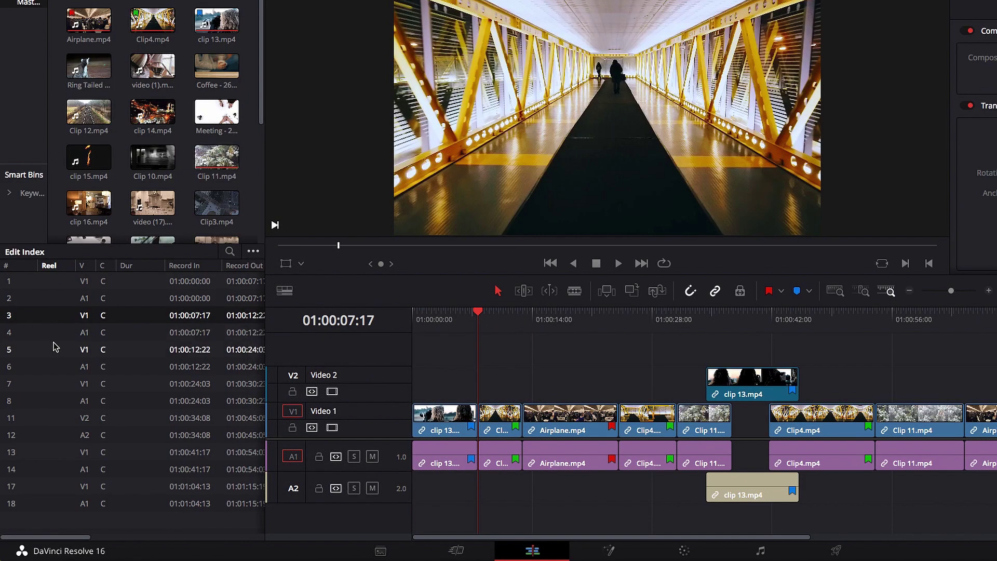
click(53, 349)
click(57, 384)
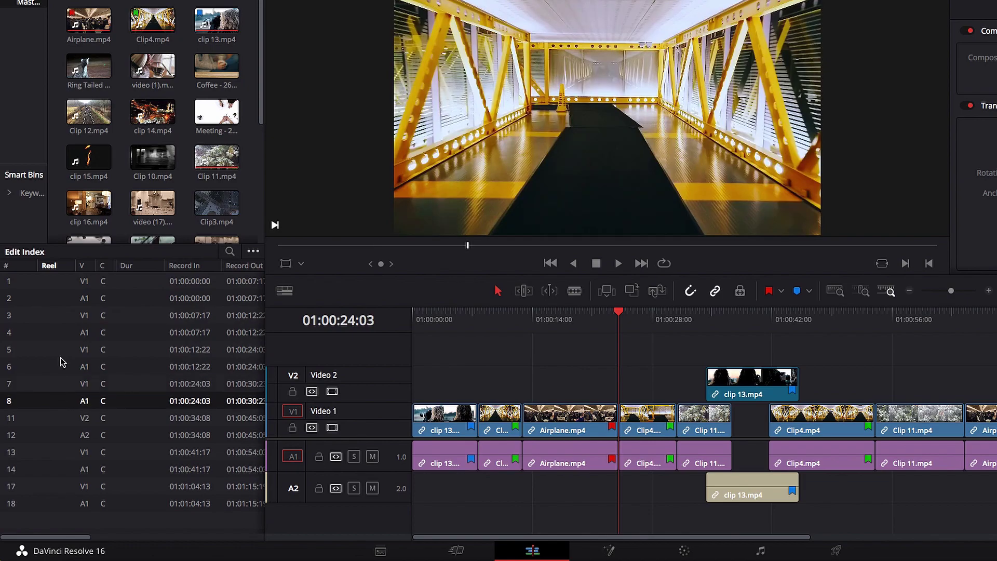
click(57, 281)
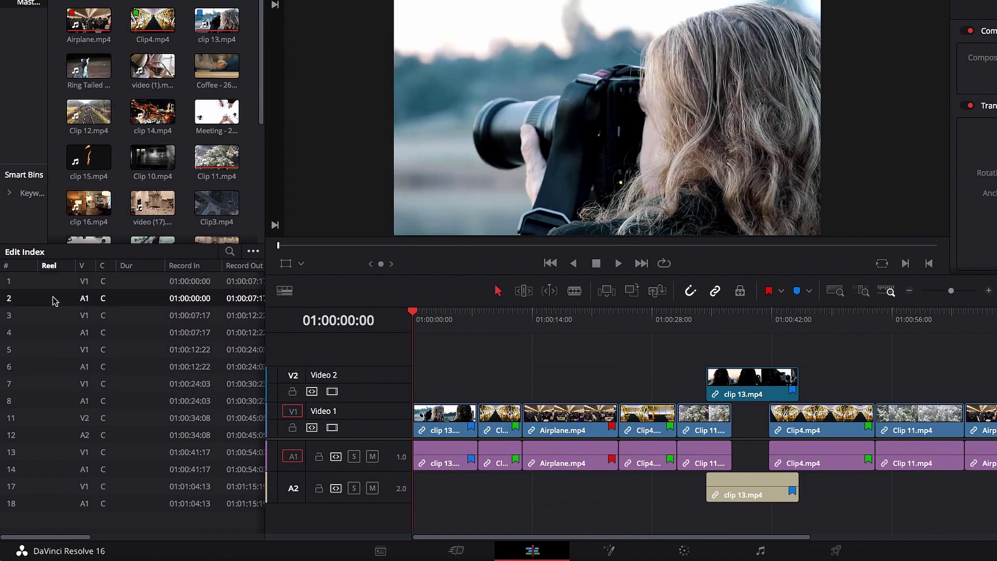
Step: Narrow the Edit Index to blue flags and step through the listed clip 13 entries
click(253, 251)
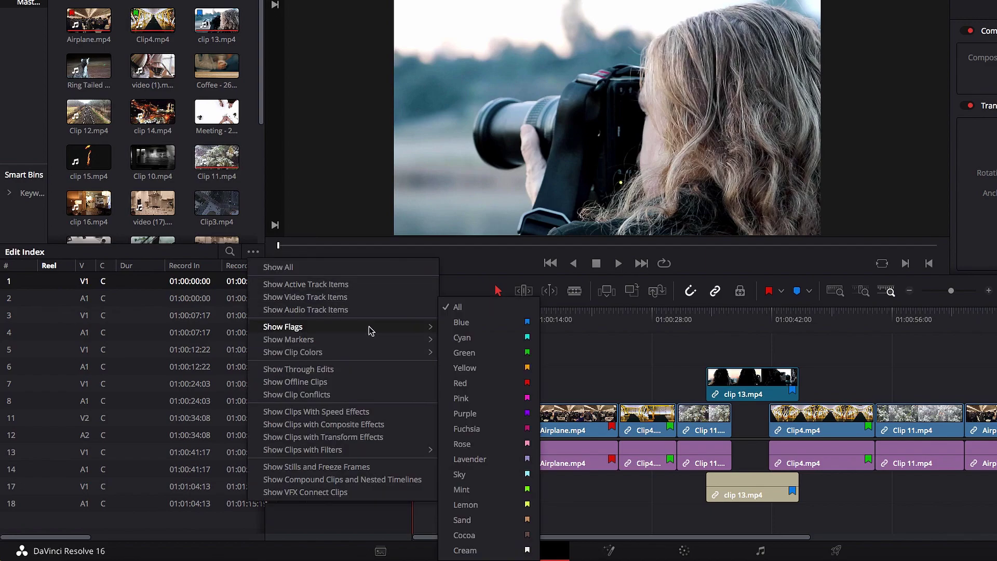
click(509, 326)
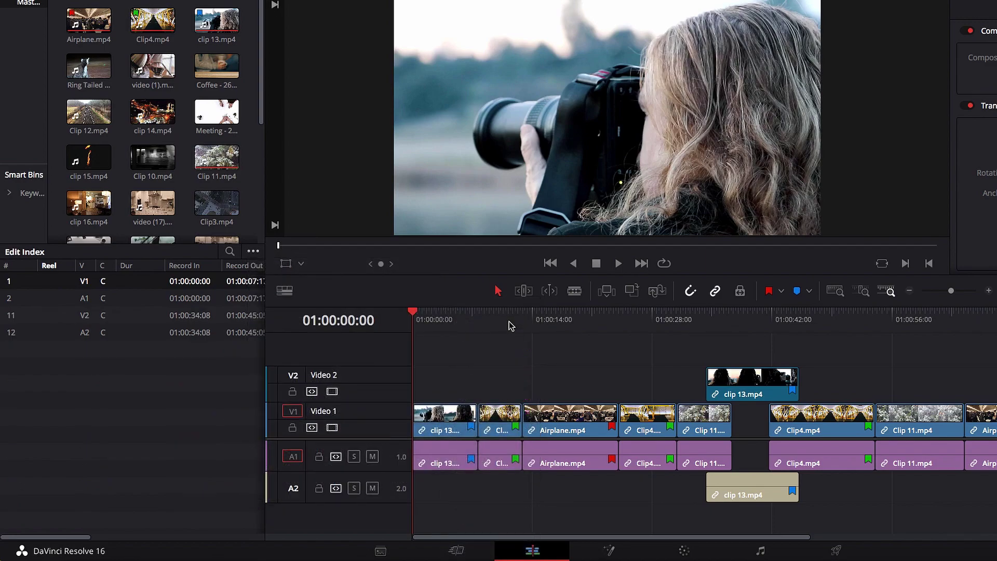
click(57, 317)
key(Up)
key(Up)
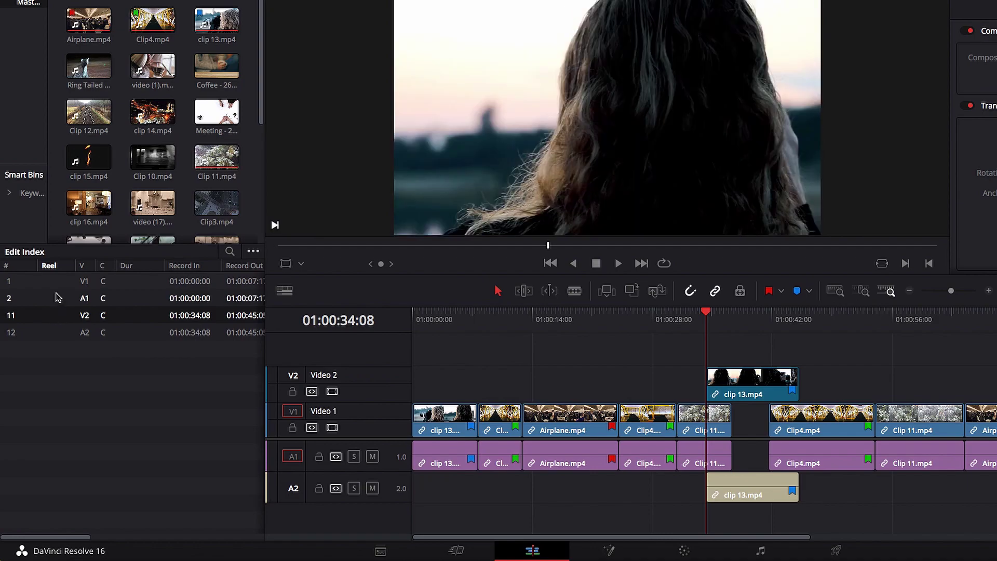
click(62, 322)
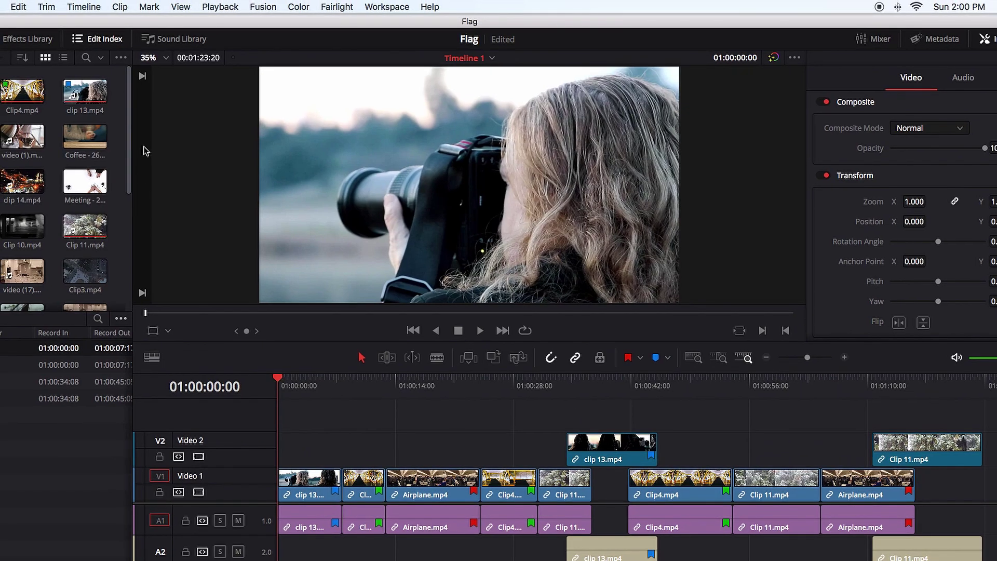
Step: Use Timeline > Select Clips With Flag Color > Blue to select every blue-flagged clip 13 instance
click(84, 7)
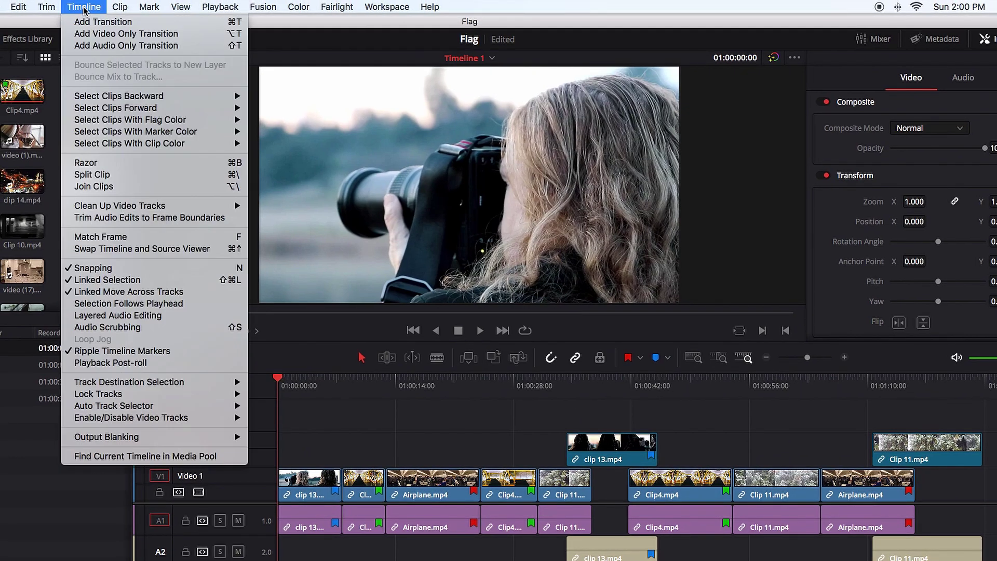
mouse_move(145, 122)
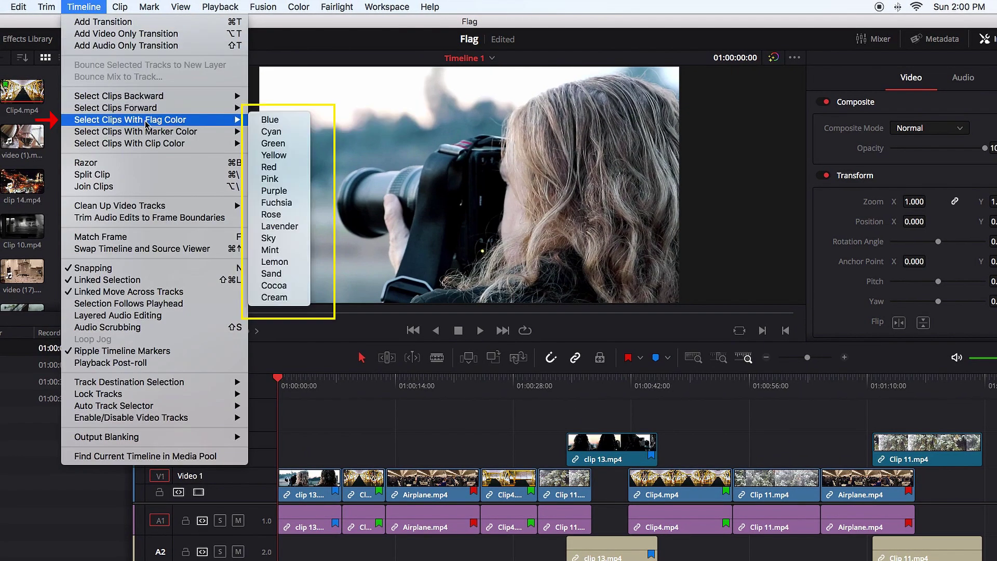
click(284, 123)
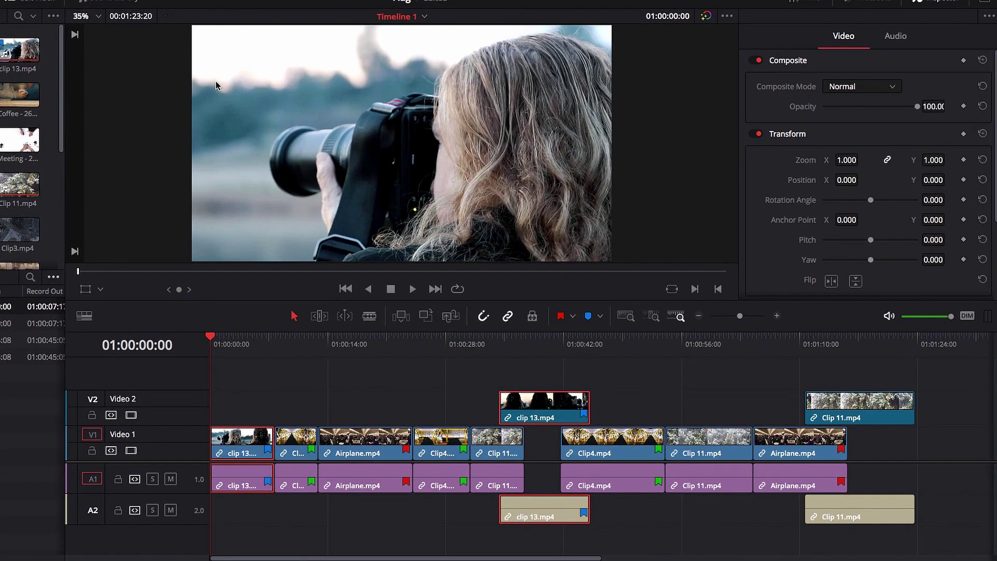
mouse_move(229, 440)
mouse_down()
mouse_move(231, 385)
mouse_move(231, 460)
mouse_move(234, 407)
mouse_move(234, 446)
mouse_up()
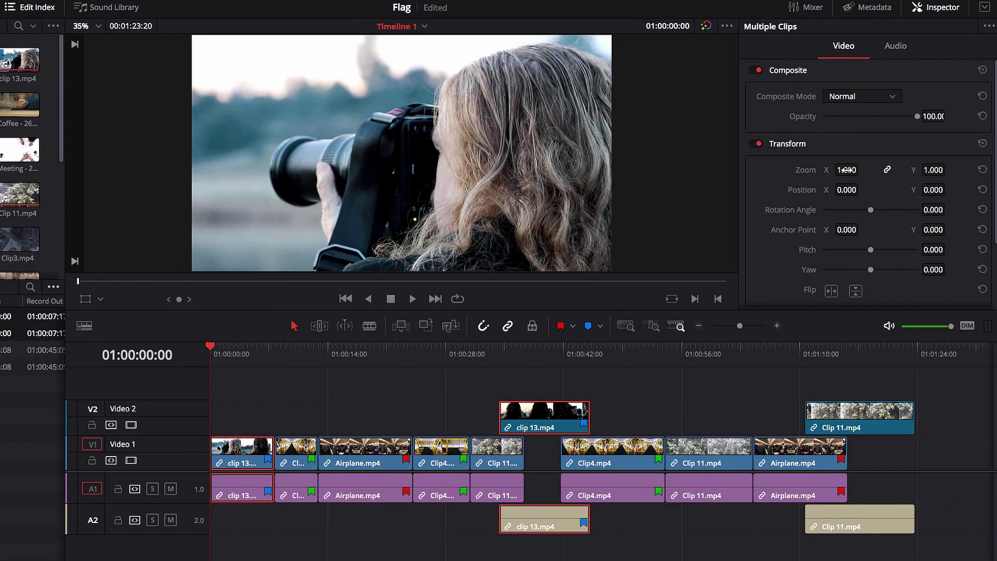
Step: Set Zoom to 1.180 and crop top 179.28 and bottom 171.72 in the Inspector
drag(847, 170, 873, 170)
scroll(876, 210, down, 3)
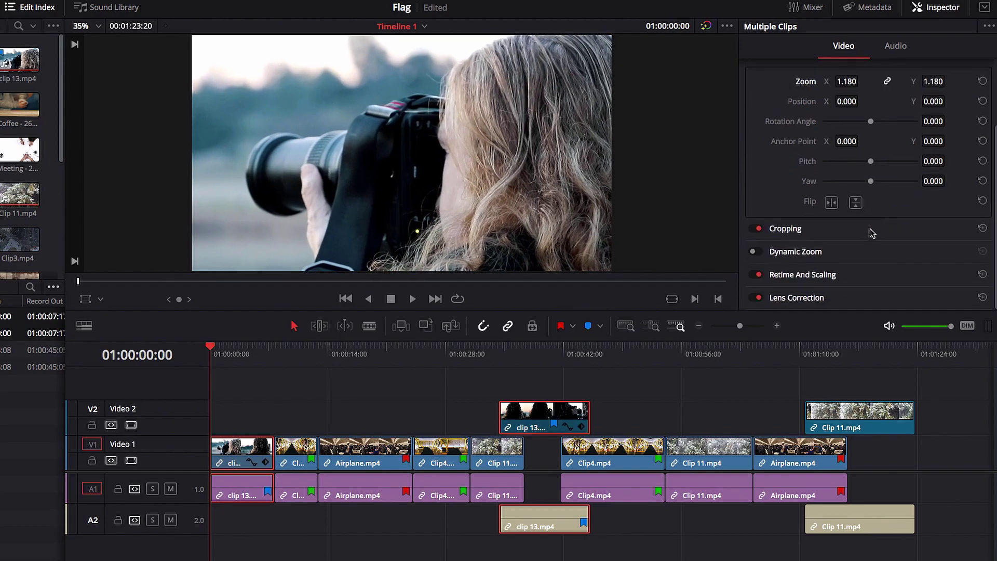
click(871, 229)
scroll(869, 268, down, 1)
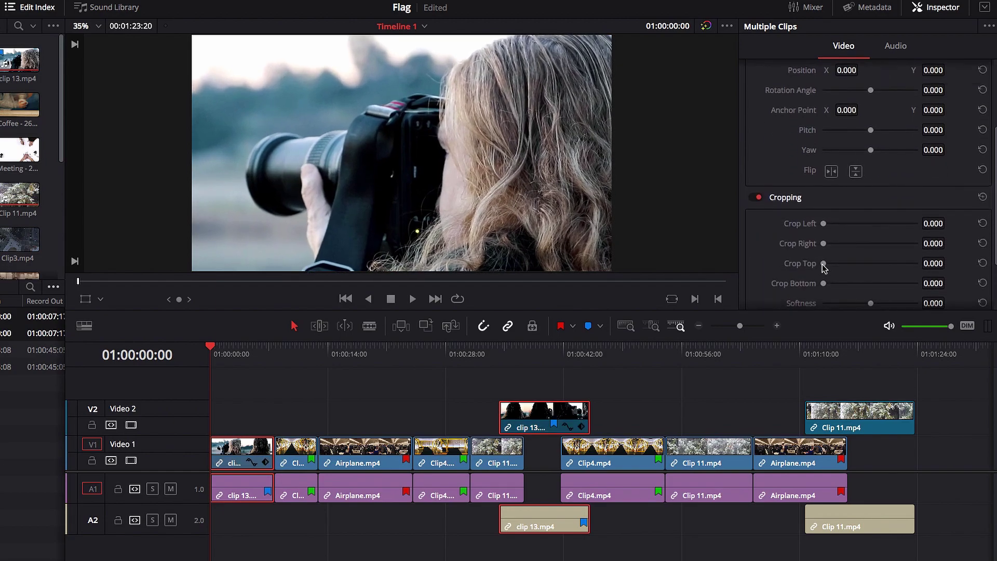
drag(824, 263, 838, 285)
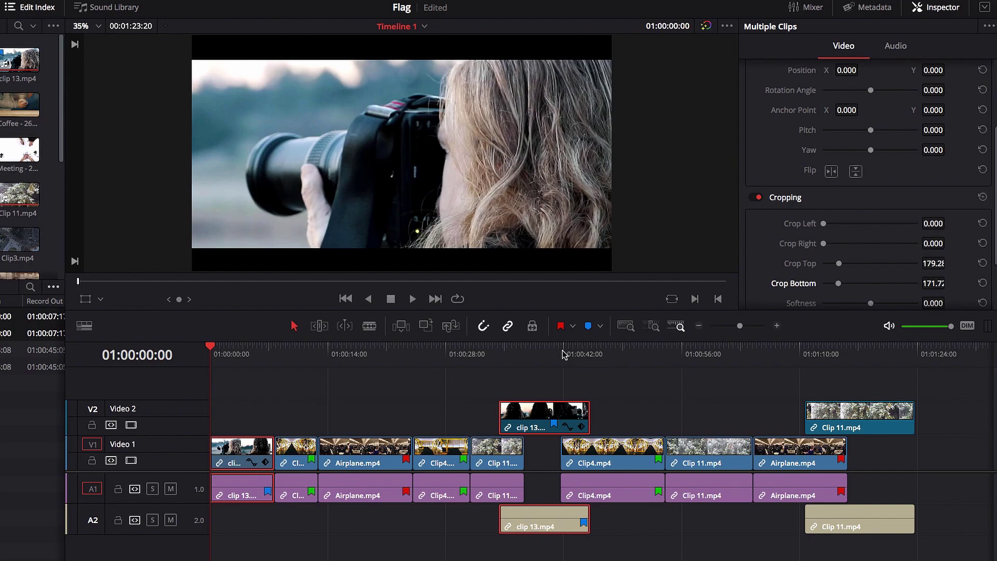
Step: Check the crop by moving the playhead to 01:00:39:11 and back to the timeline start
click(541, 356)
click(233, 355)
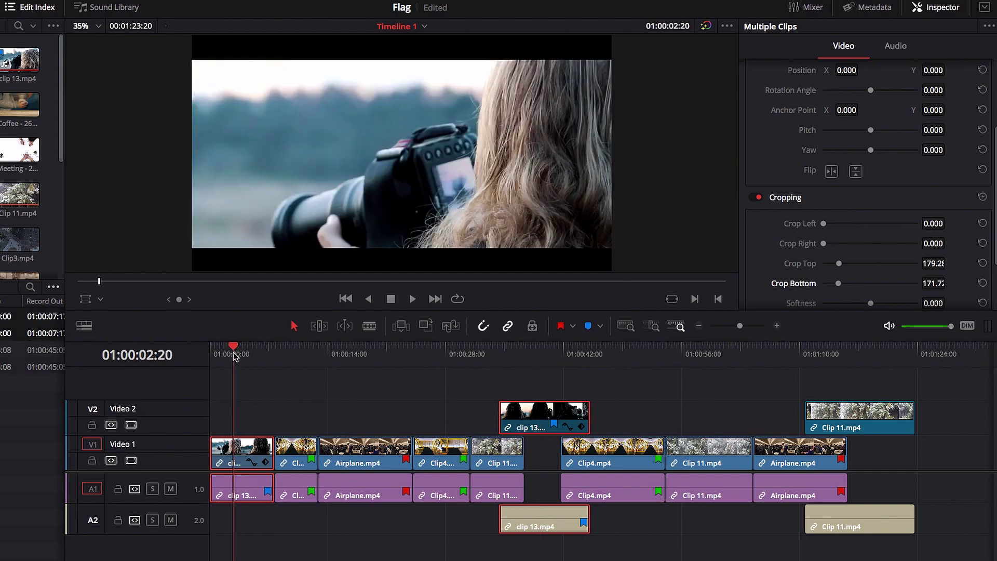
click(542, 353)
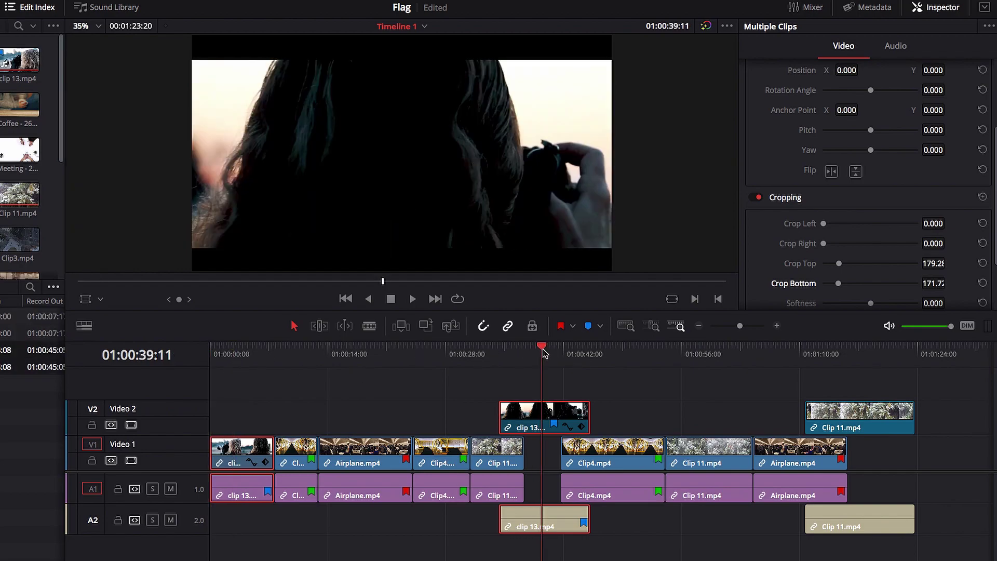
click(240, 356)
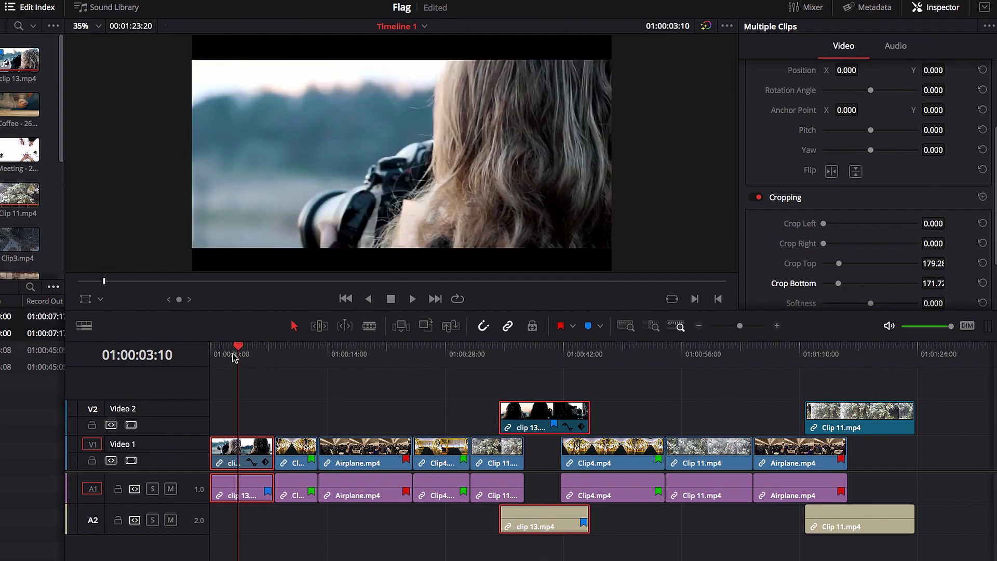
drag(239, 356, 220, 358)
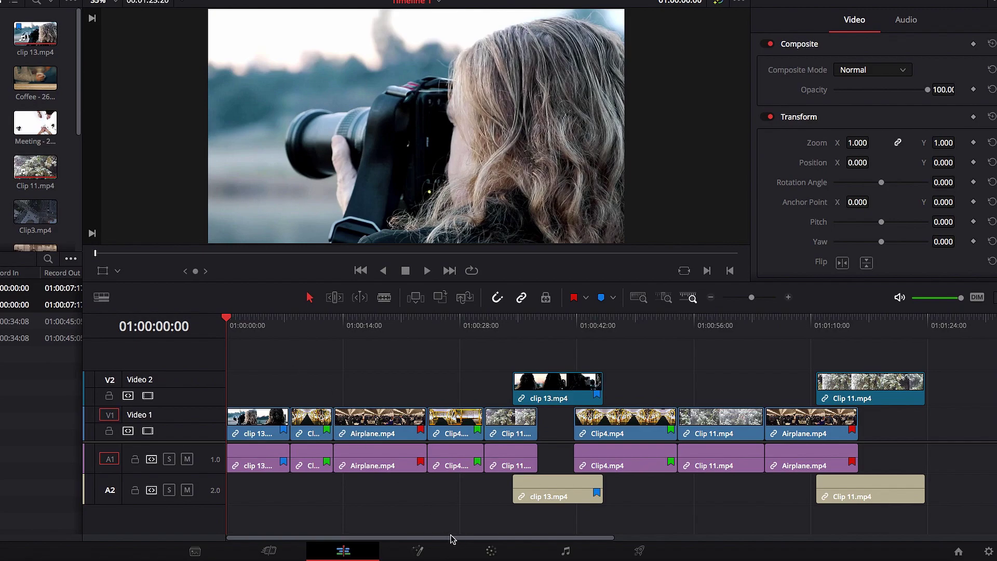
Step: On the Color page, filter the clip strip to Flagged Clips > Any Flag, leaving seven clips
click(491, 551)
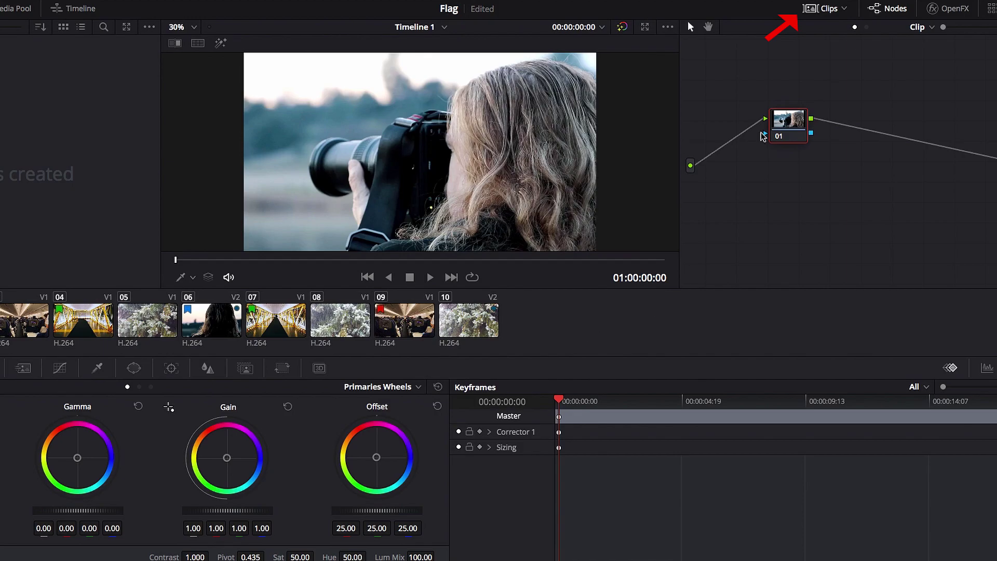
click(849, 10)
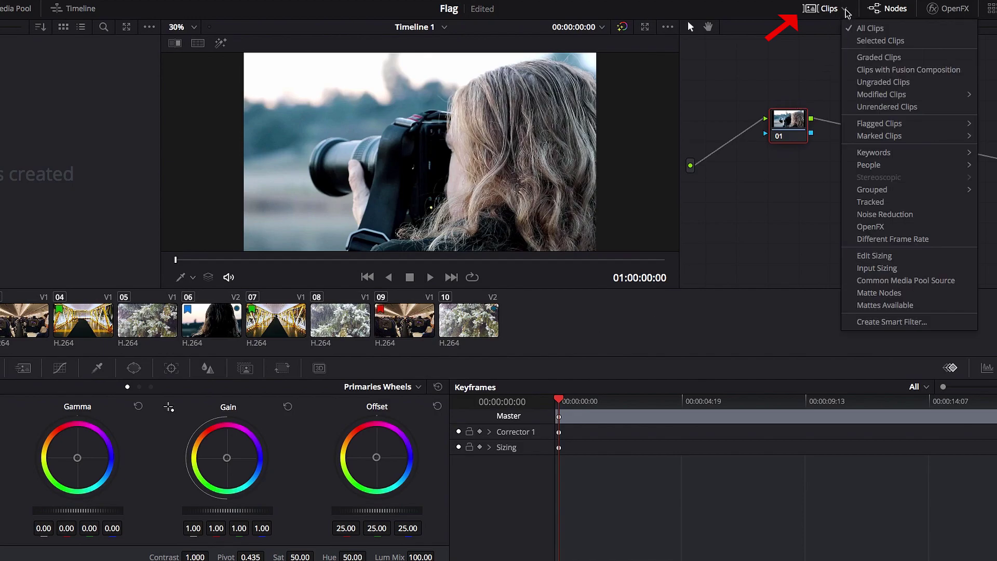
mouse_move(910, 129)
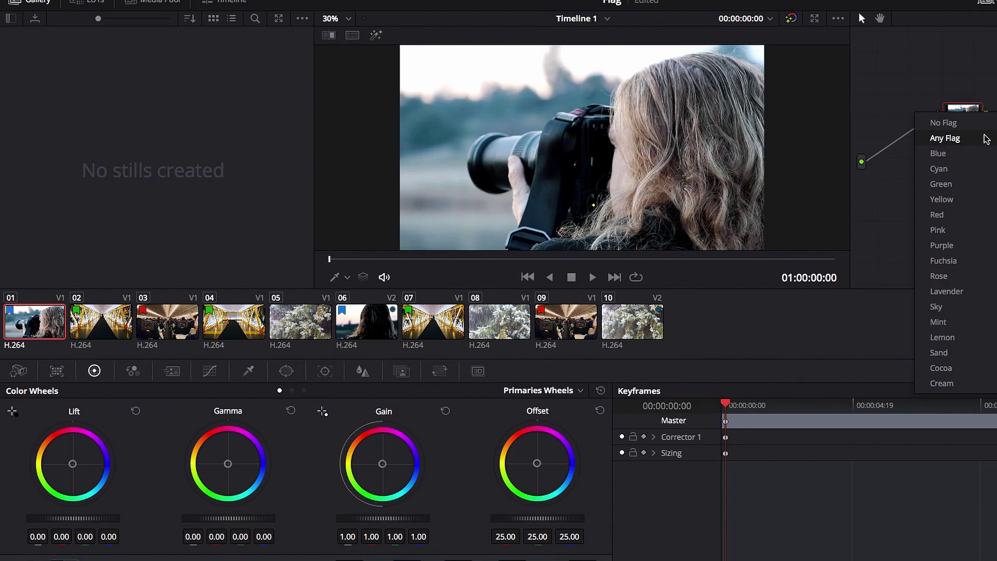
click(986, 138)
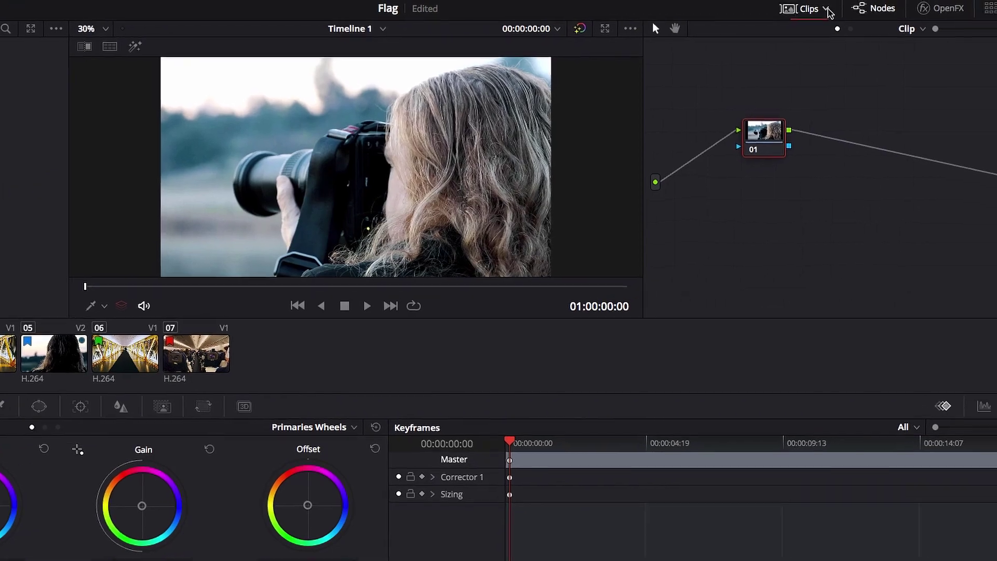
Step: Filter the clip strip to Flagged Clips > Blue and preview both blue-flagged thumbnails
click(993, 2)
mouse_move(837, 138)
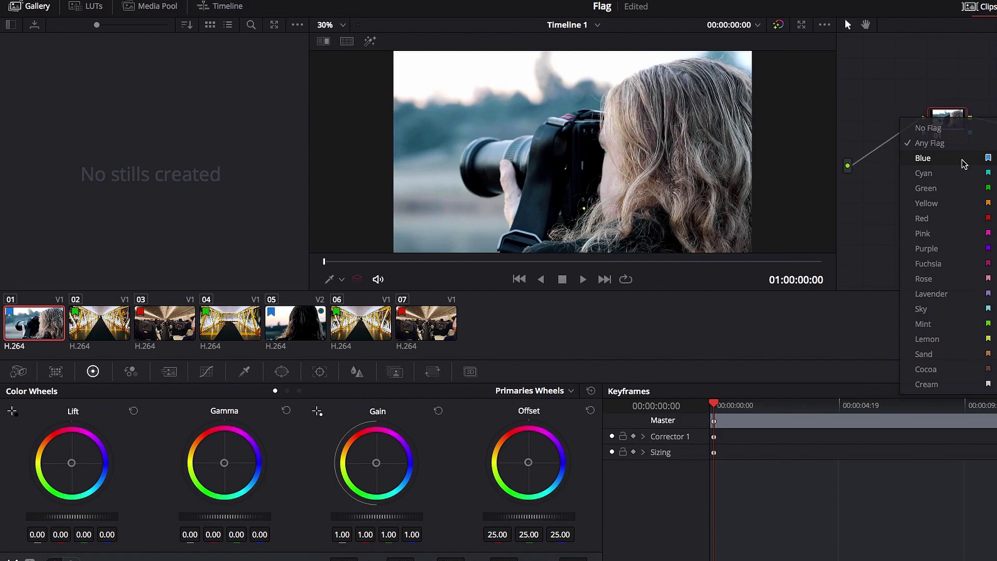
click(753, 179)
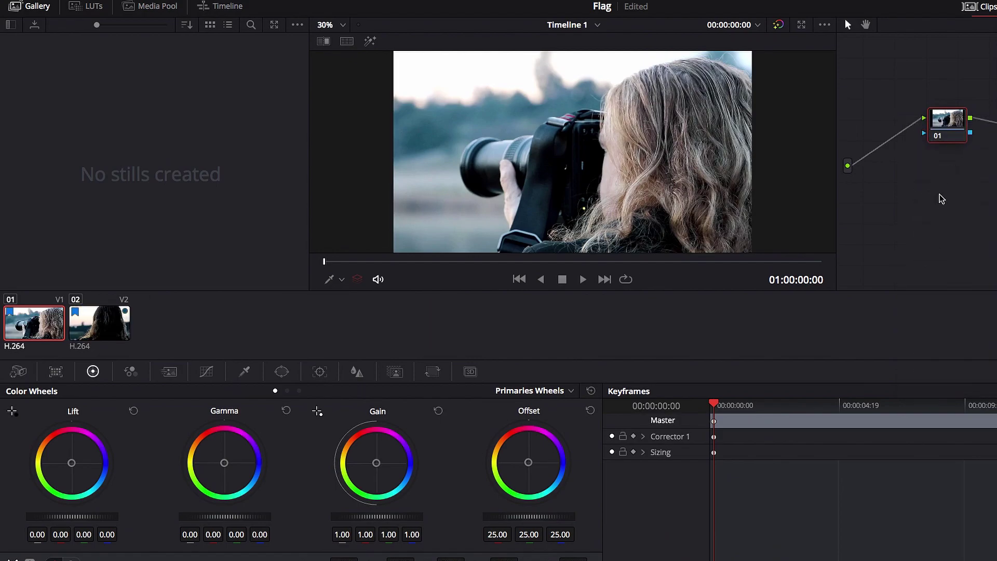
click(95, 335)
click(50, 333)
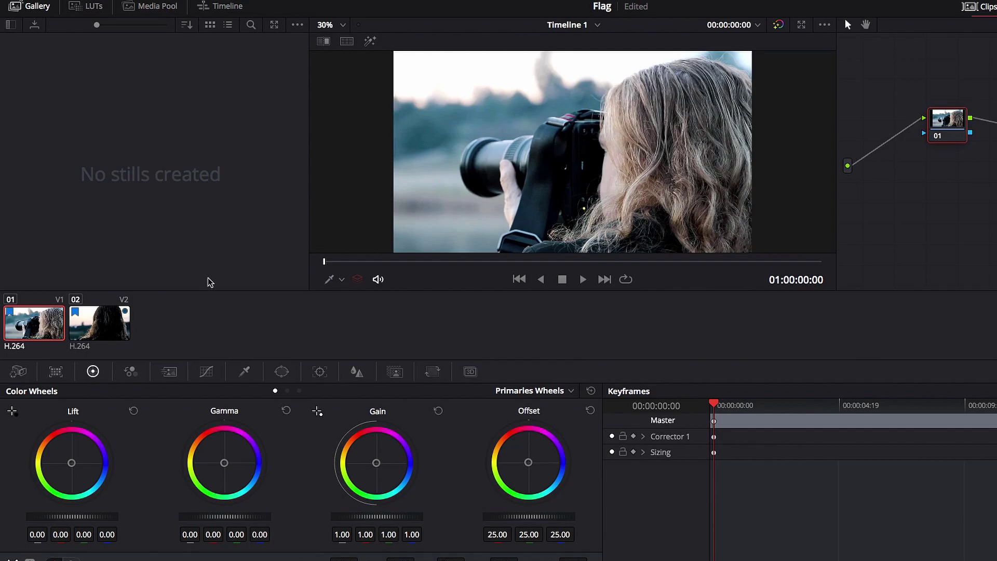
Step: Switch the Color page clip filter to Flagged Clips > No Flag
click(847, 9)
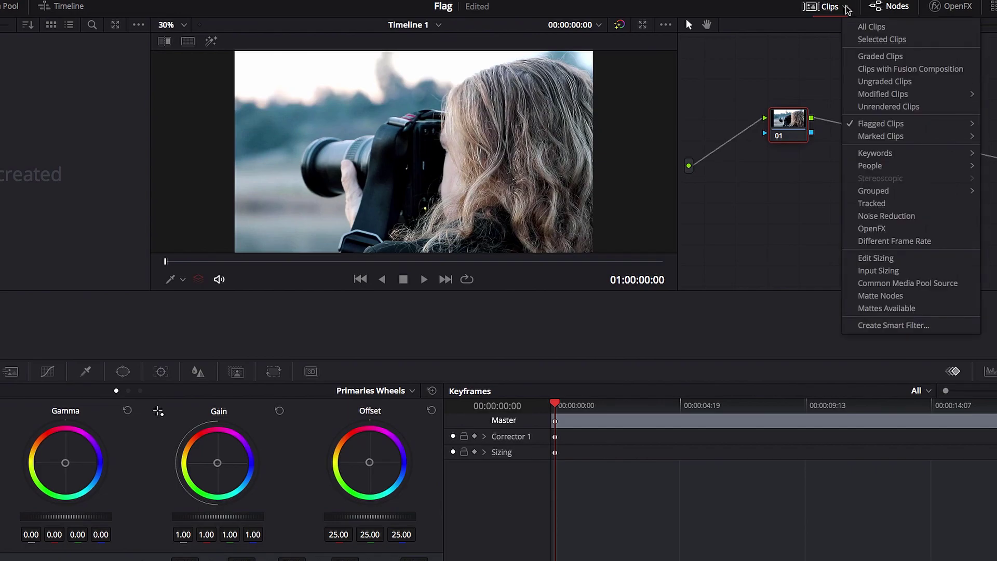
mouse_move(961, 123)
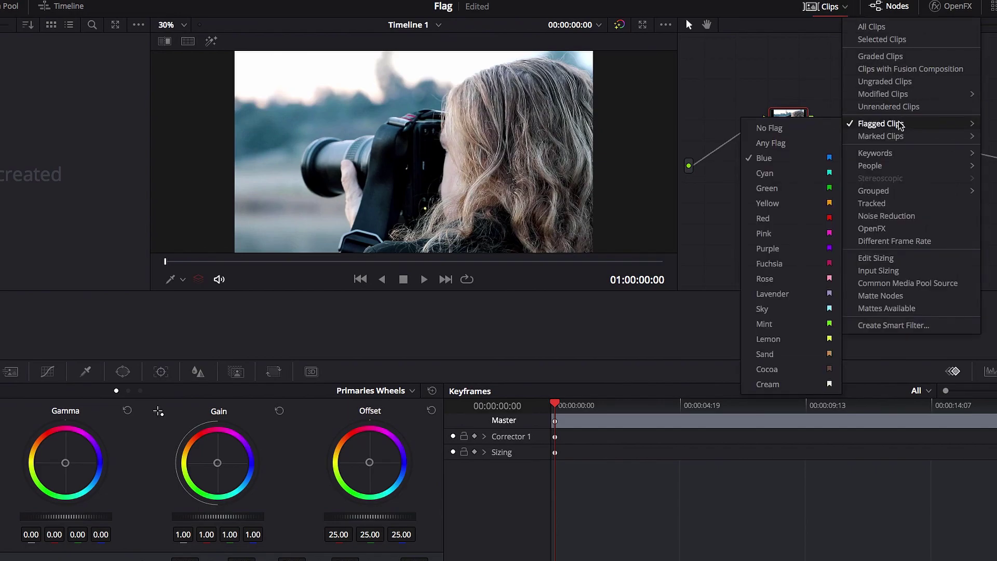
click(827, 127)
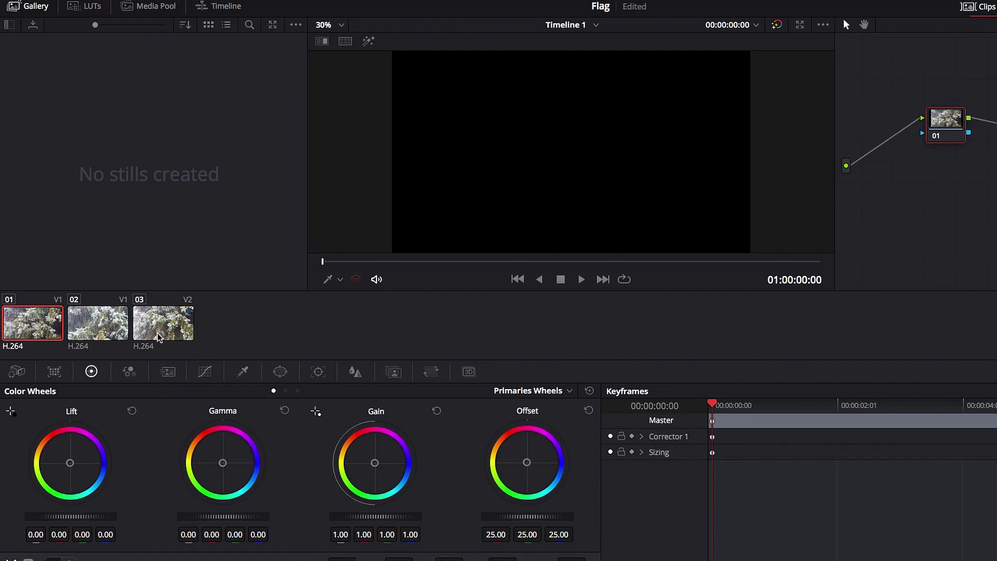
Step: Preview unflagged clips 02 and 03 of the snowy pine branches, then return to clip 01
click(95, 326)
click(179, 332)
click(37, 331)
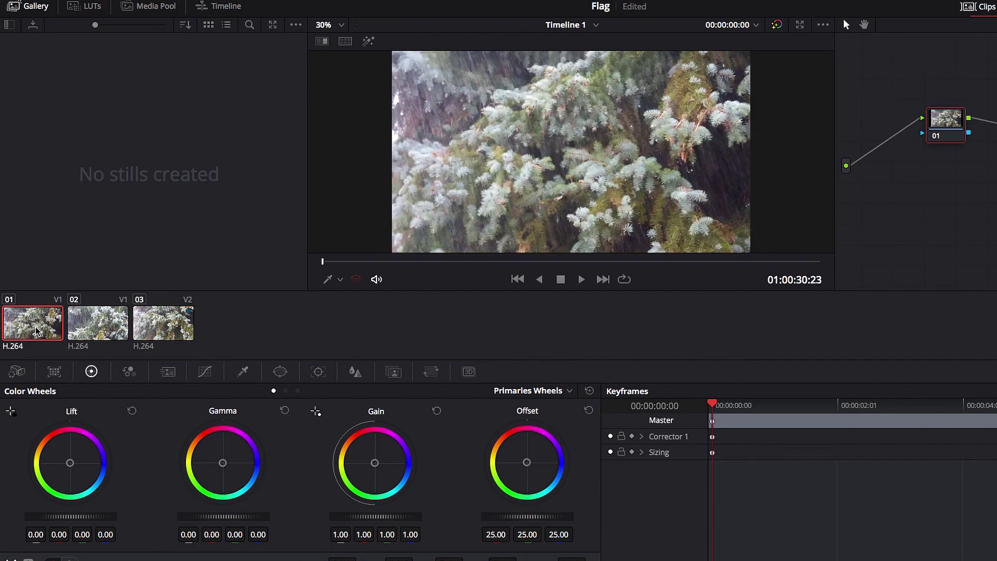